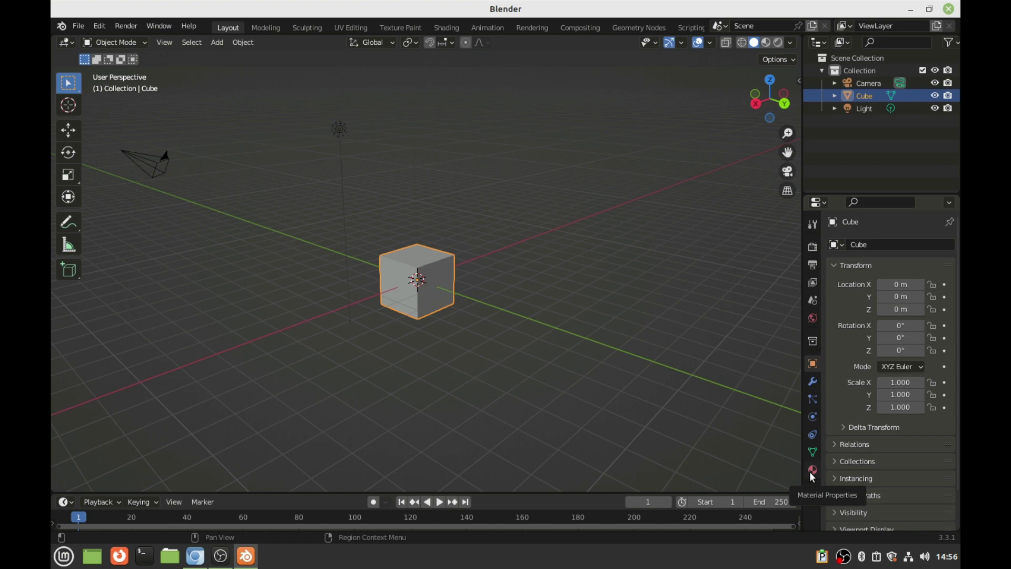
# Try several base colours on the cube's material using the colour wheel, ending on light green.
pyautogui.click(812, 470)
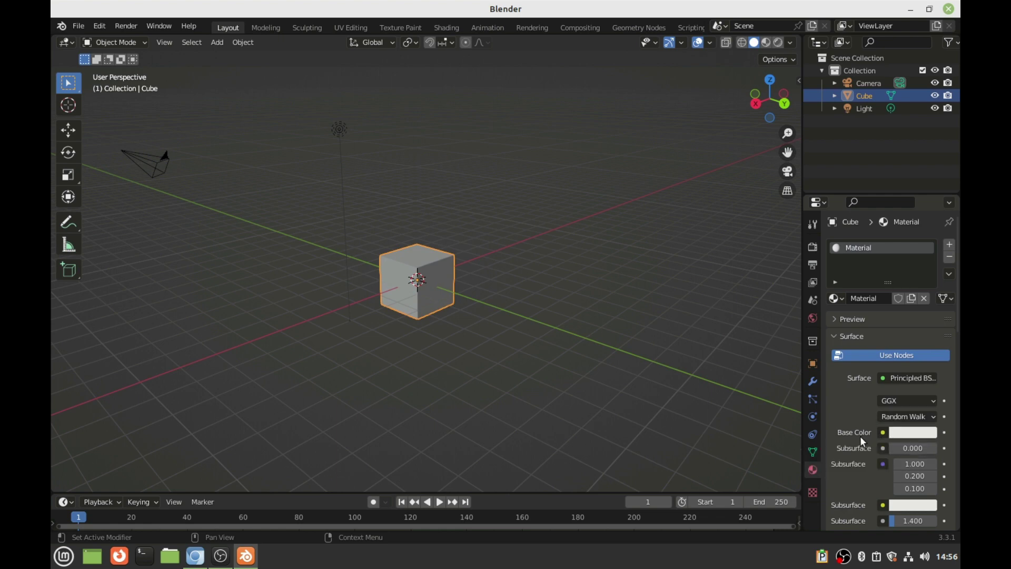
pyautogui.click(909, 436)
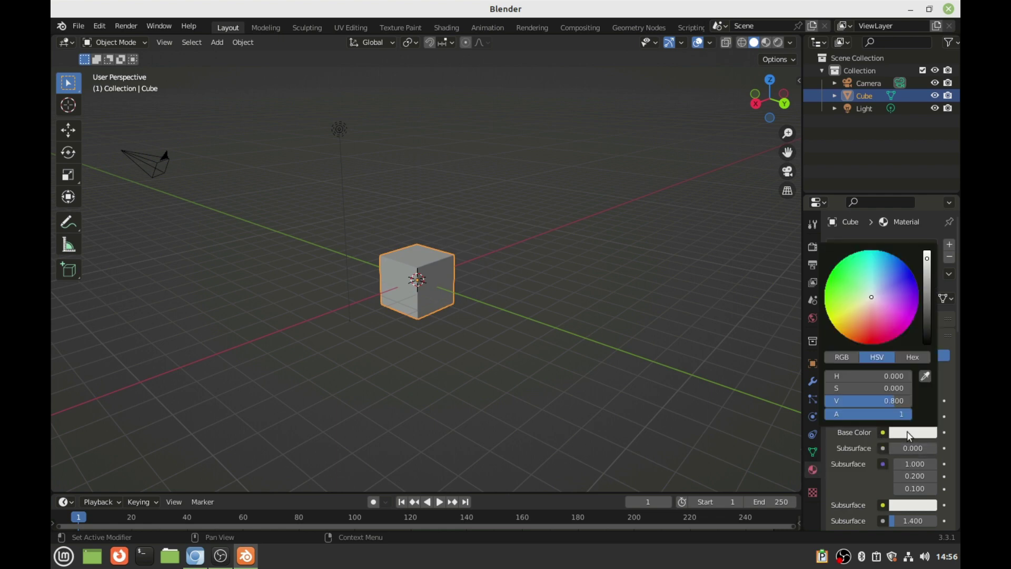
pyautogui.click(874, 340)
pyautogui.click(897, 311)
pyautogui.click(875, 300)
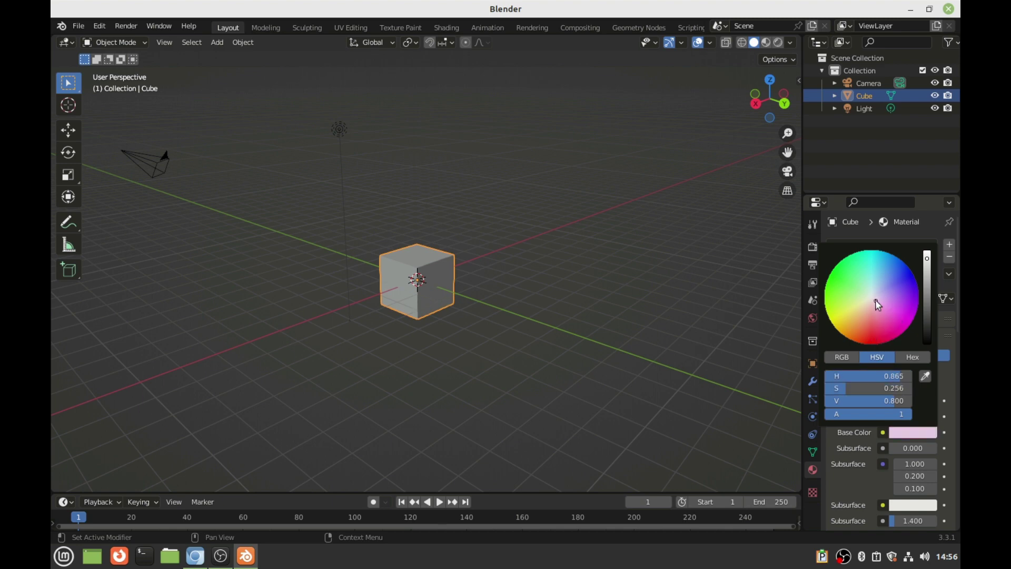
pyautogui.click(876, 285)
pyautogui.click(857, 288)
pyautogui.click(851, 308)
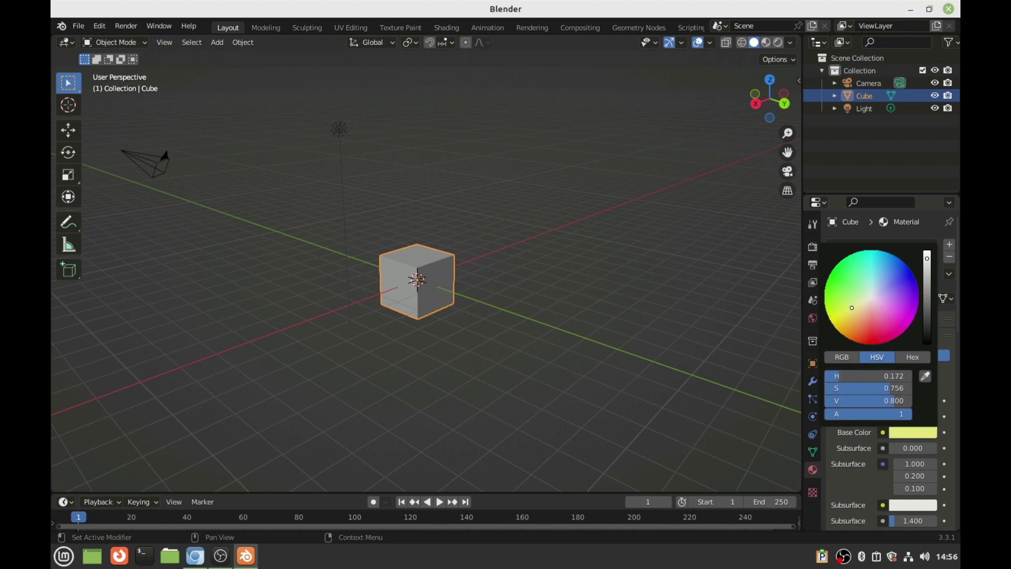
pyautogui.click(855, 317)
pyautogui.click(894, 305)
pyautogui.click(899, 296)
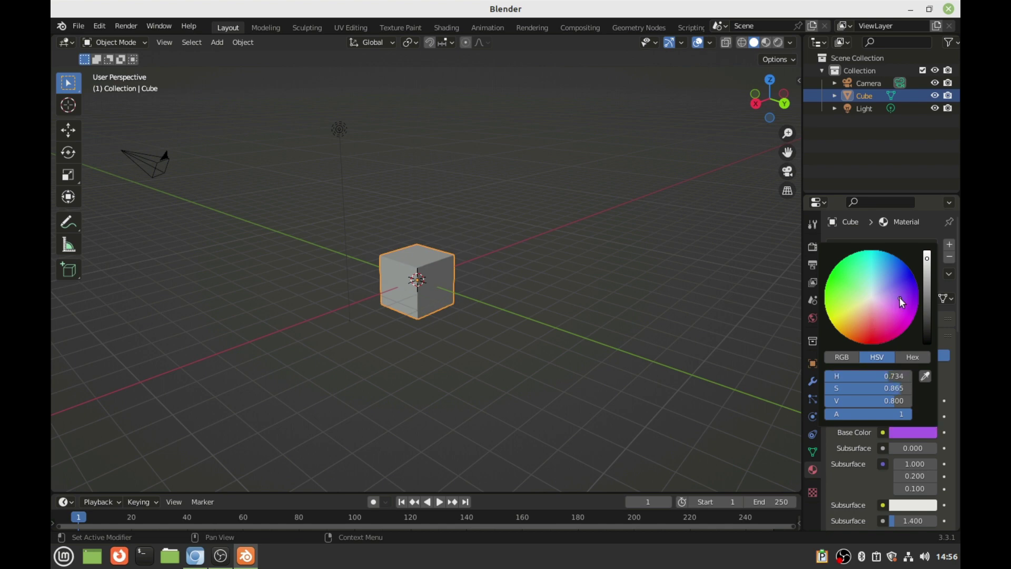
pyautogui.click(875, 279)
pyautogui.click(845, 290)
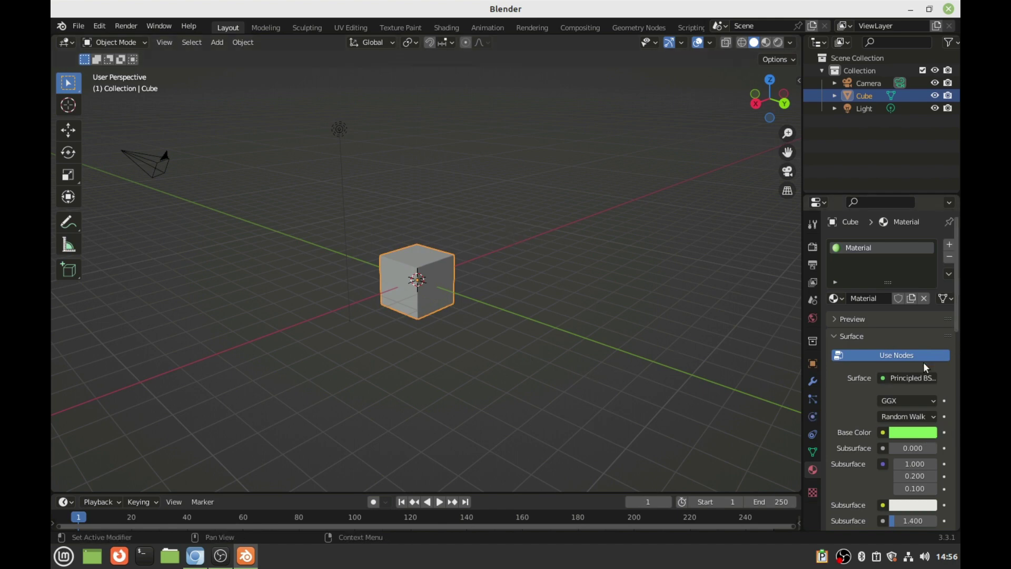
# Turn off Use Nodes for the cube's material and switch its base colour picker to RGB values.
pyautogui.click(882, 357)
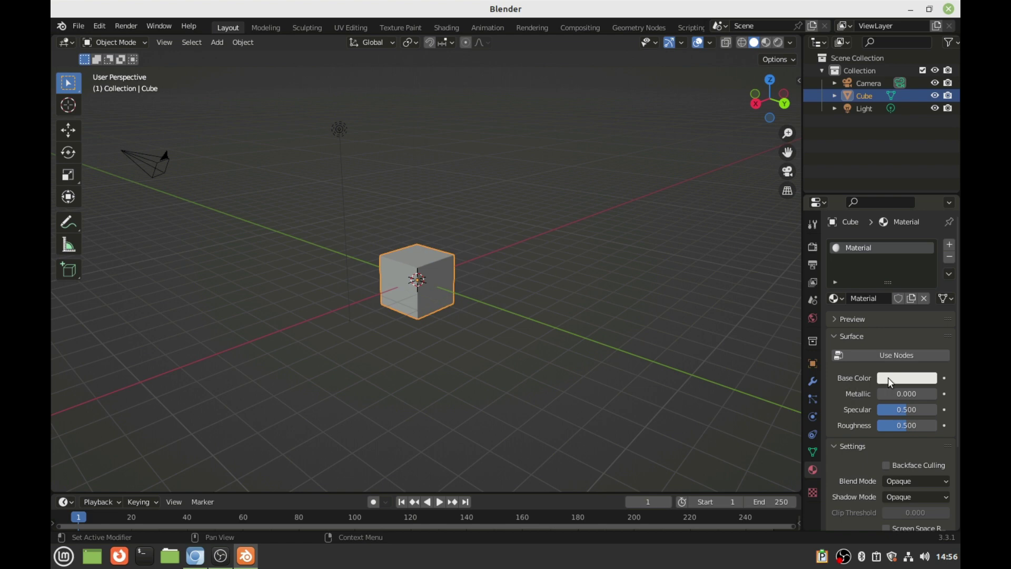
pyautogui.click(896, 379)
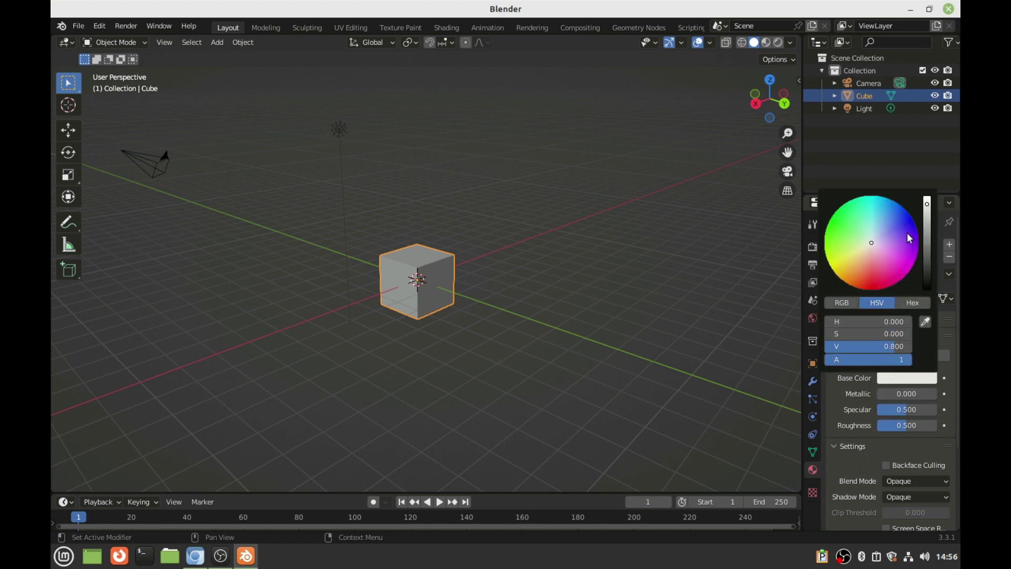
pyautogui.click(903, 379)
pyautogui.click(844, 306)
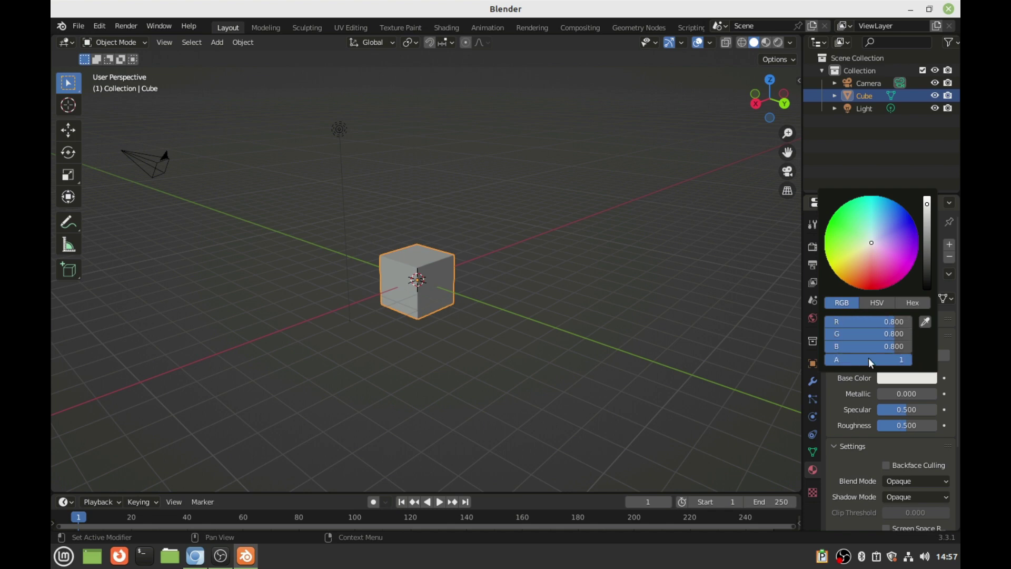
# Set the cube material's base colour to red with R 1, G 0 and B 0.
pyautogui.click(907, 378)
pyautogui.click(865, 322)
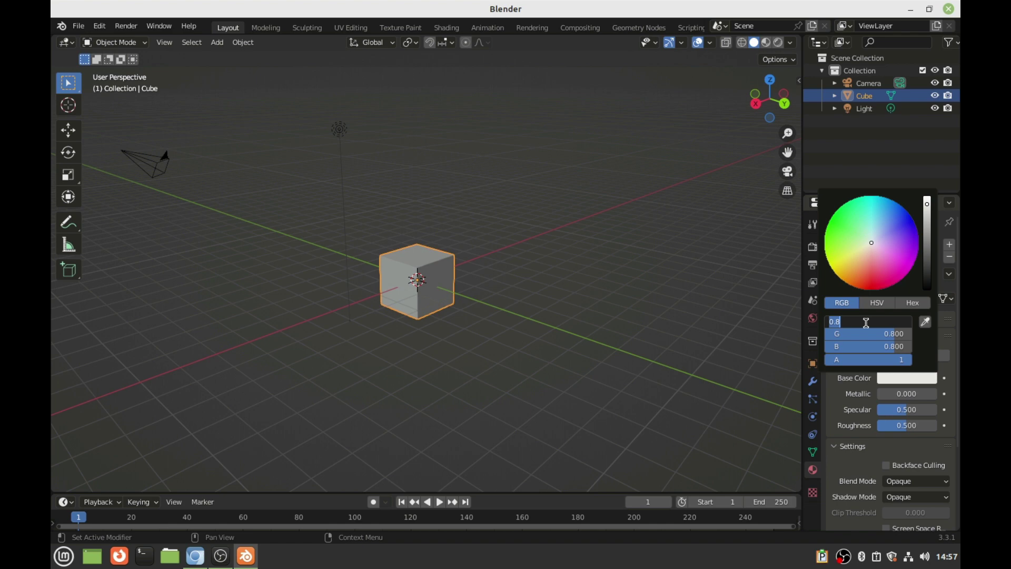
pyautogui.write('1')
pyautogui.press('Return')
pyautogui.click(865, 333)
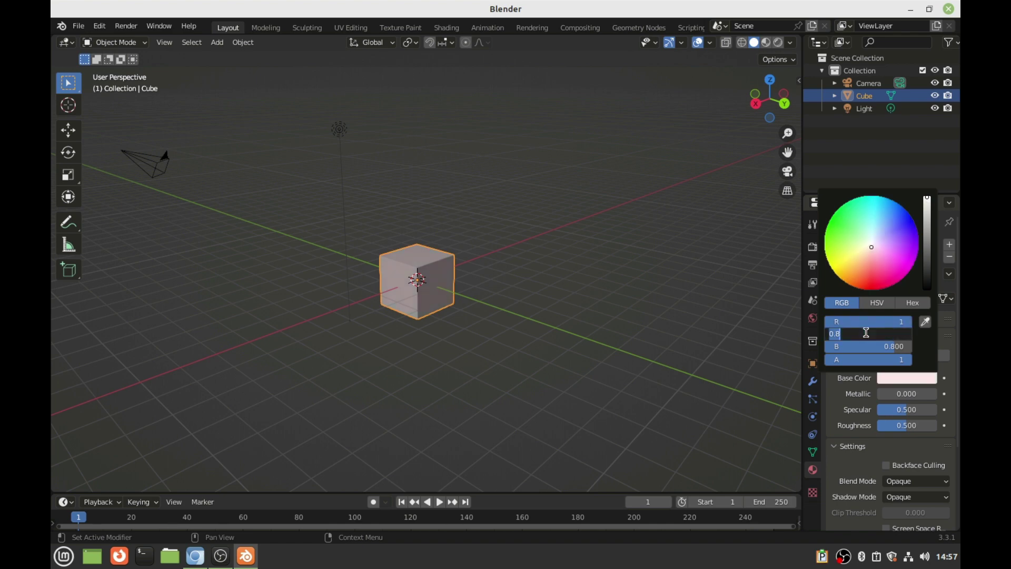
pyautogui.write('0')
pyautogui.press('Return')
pyautogui.click(866, 345)
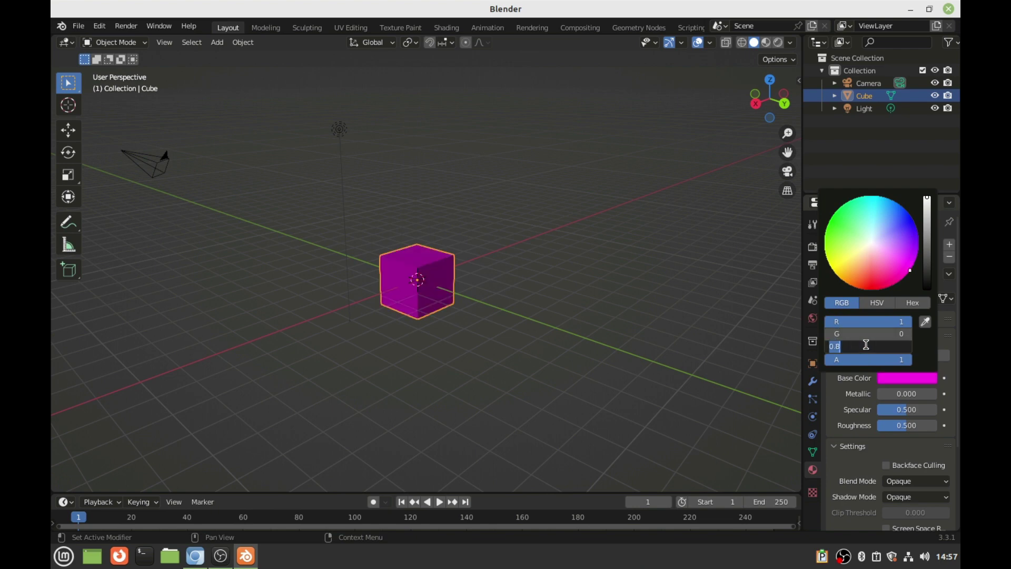
pyautogui.write('0')
pyautogui.press('Return')
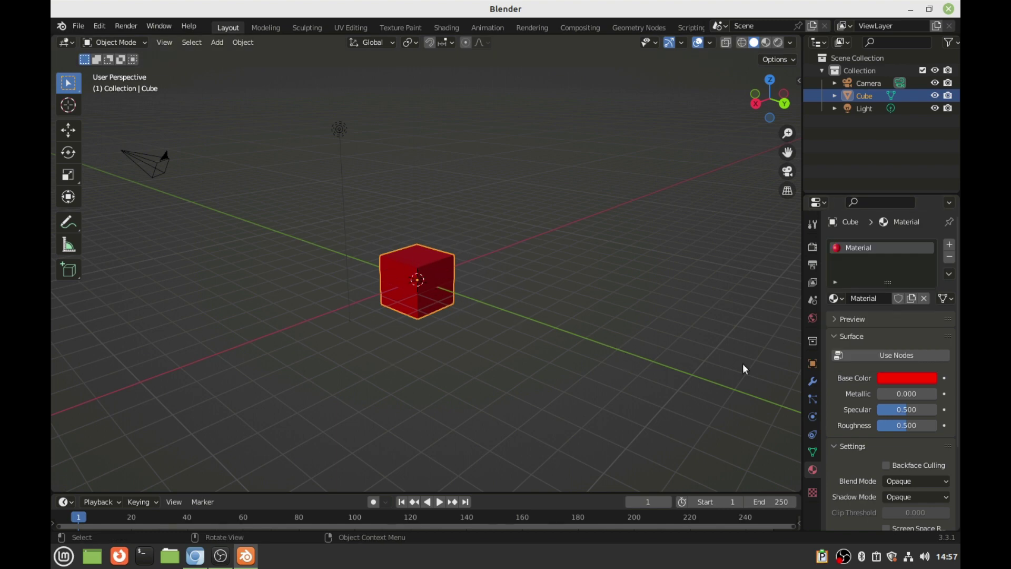
# Change the cube material's base colour to blue with R 0, G 0 and B 1.
pyautogui.click(898, 379)
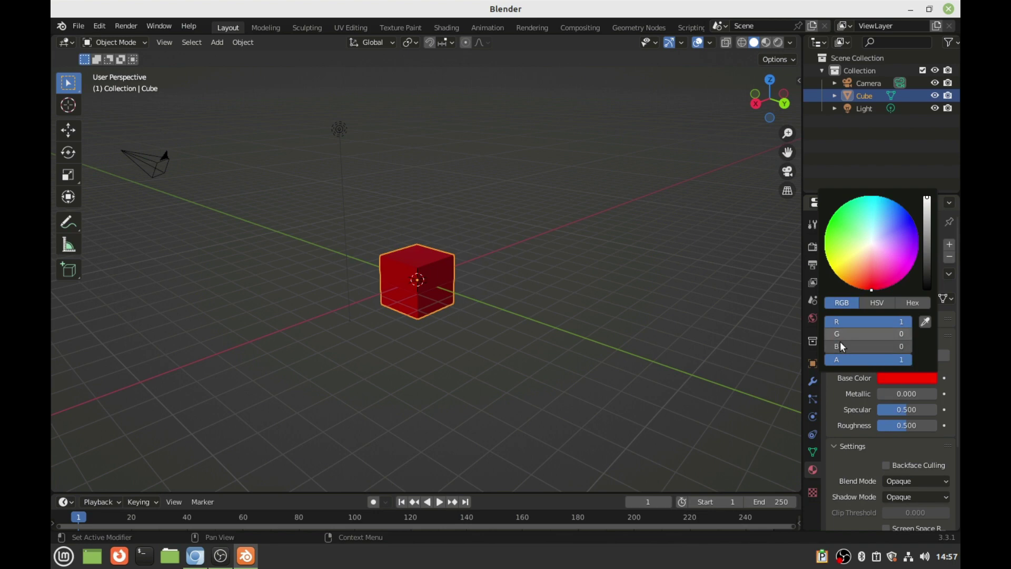
pyautogui.click(882, 346)
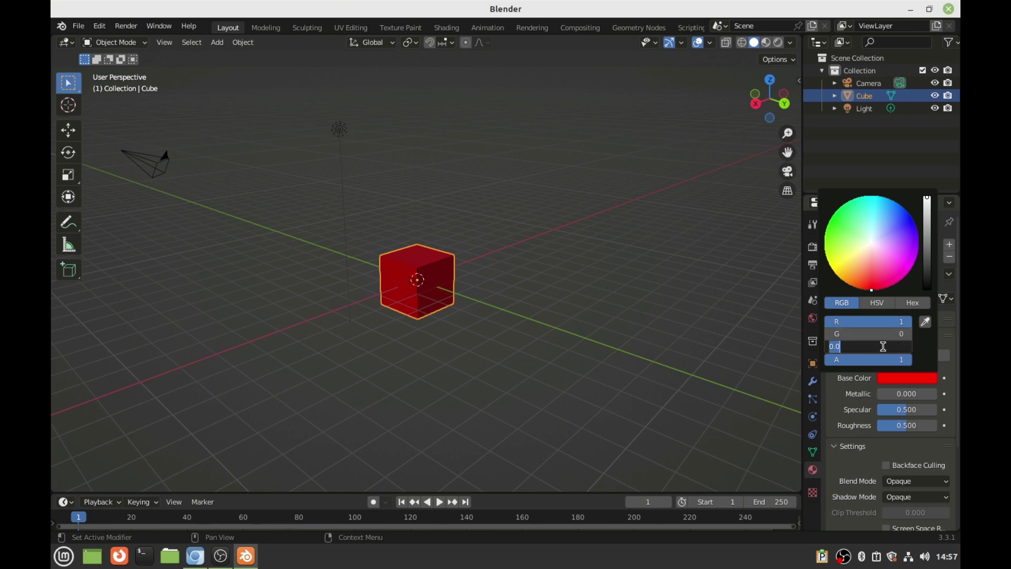
pyautogui.write('1')
pyautogui.press('Return')
pyautogui.click(878, 336)
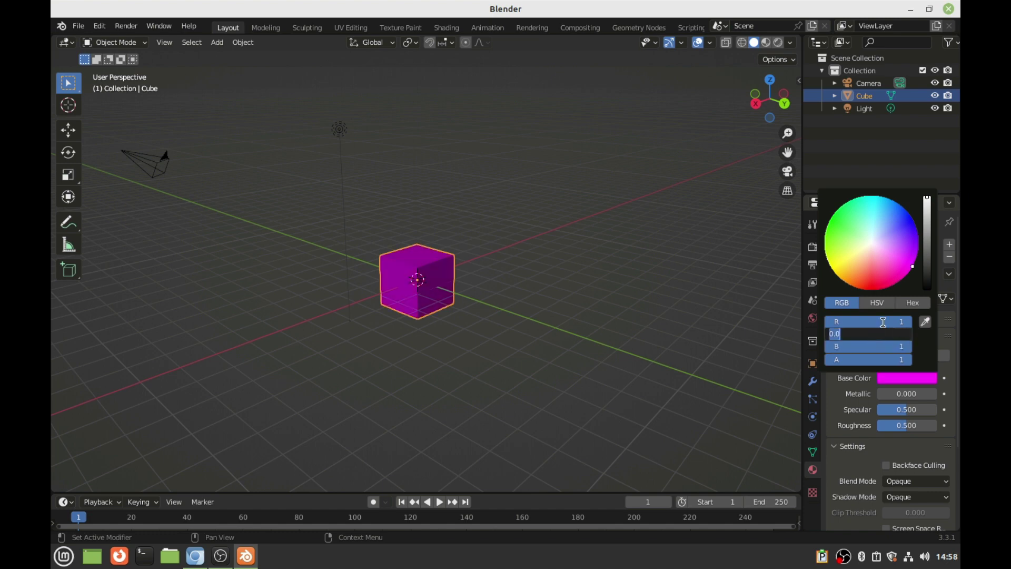
pyautogui.press('Return')
pyautogui.click(882, 323)
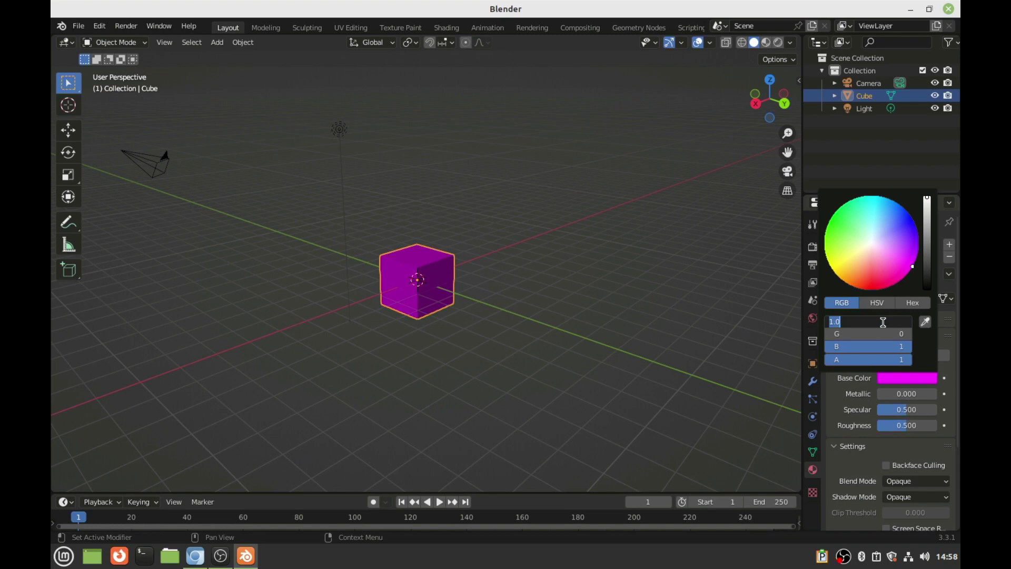
pyautogui.write('0')
pyautogui.press('Return')
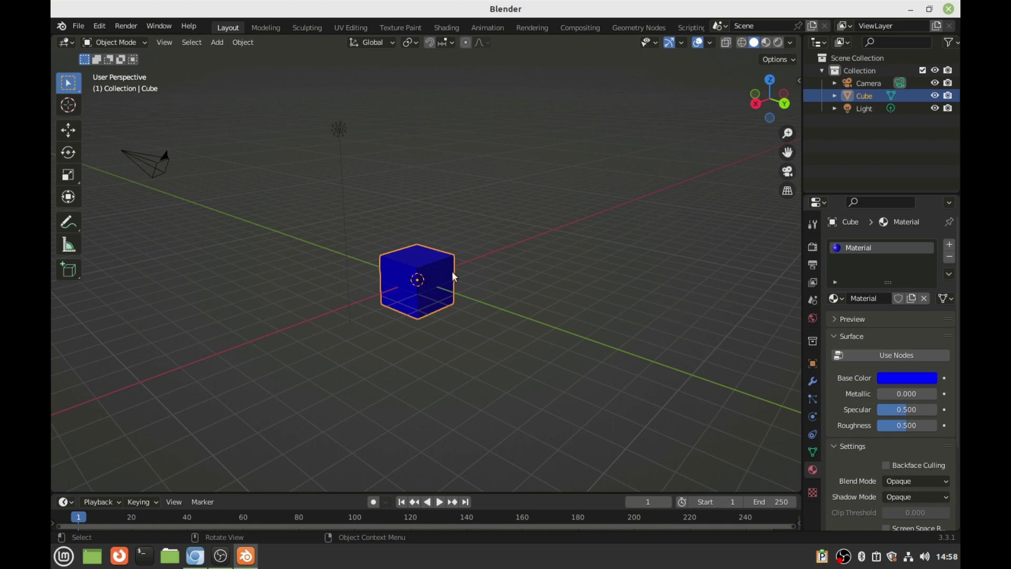
# Add a cylinder mesh to the scene at the world origin.
pyautogui.moveTo(771, 100); pyautogui.dragTo(739, 342)
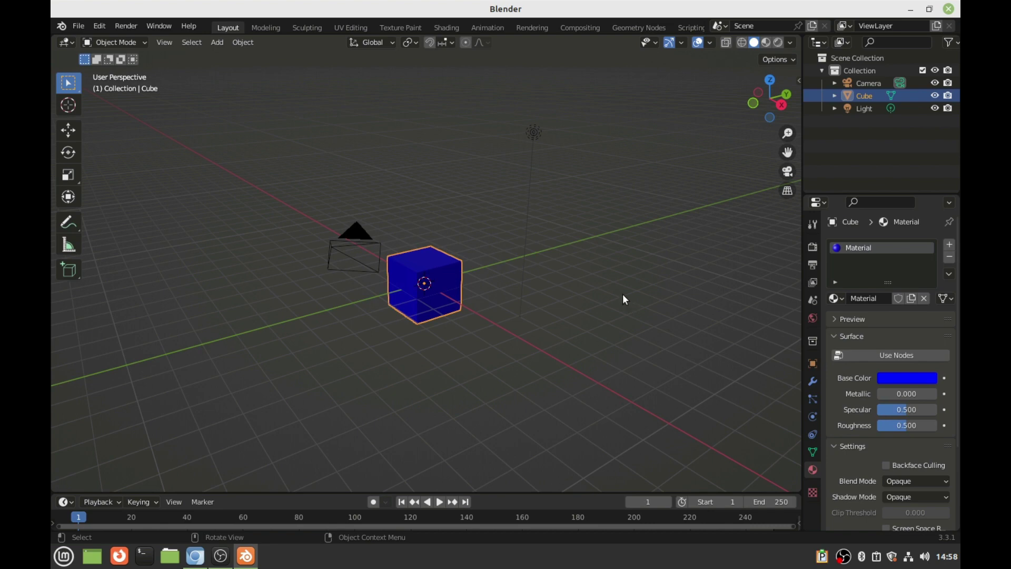
pyautogui.press('shift')
pyautogui.hotkey('shift', 'a')
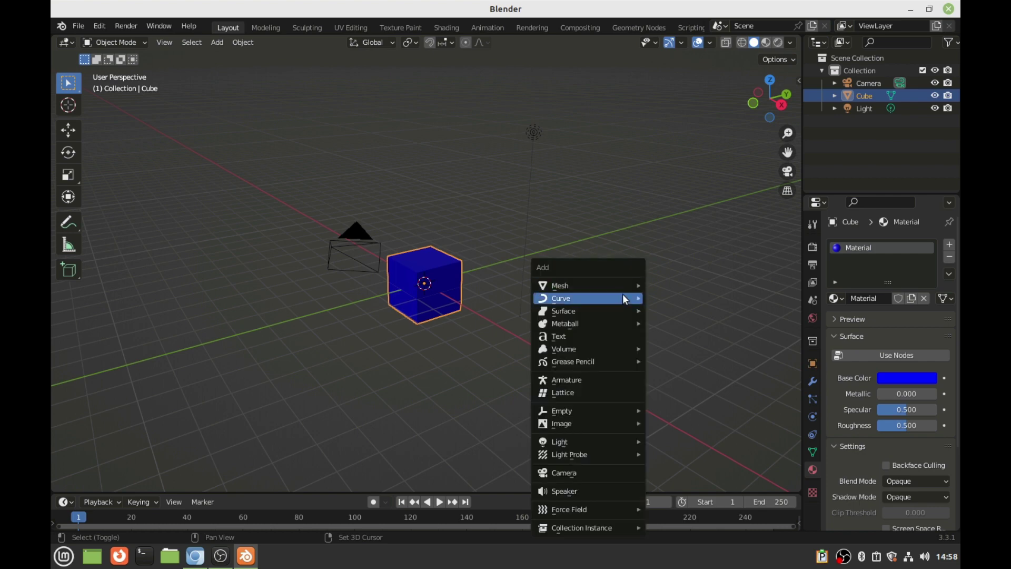
pyautogui.moveTo(623, 296)
pyautogui.moveTo(577, 288)
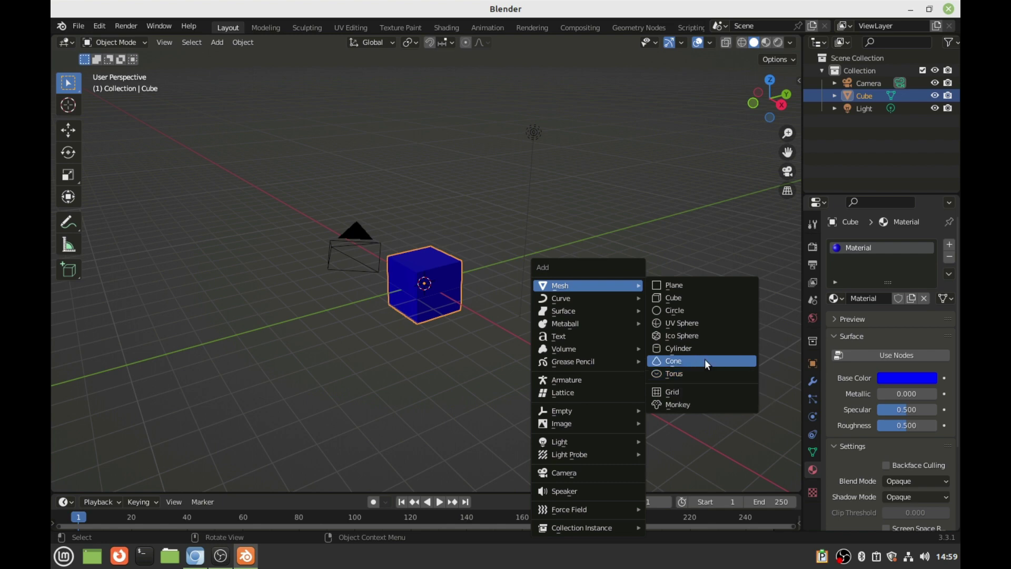
pyautogui.click(675, 353)
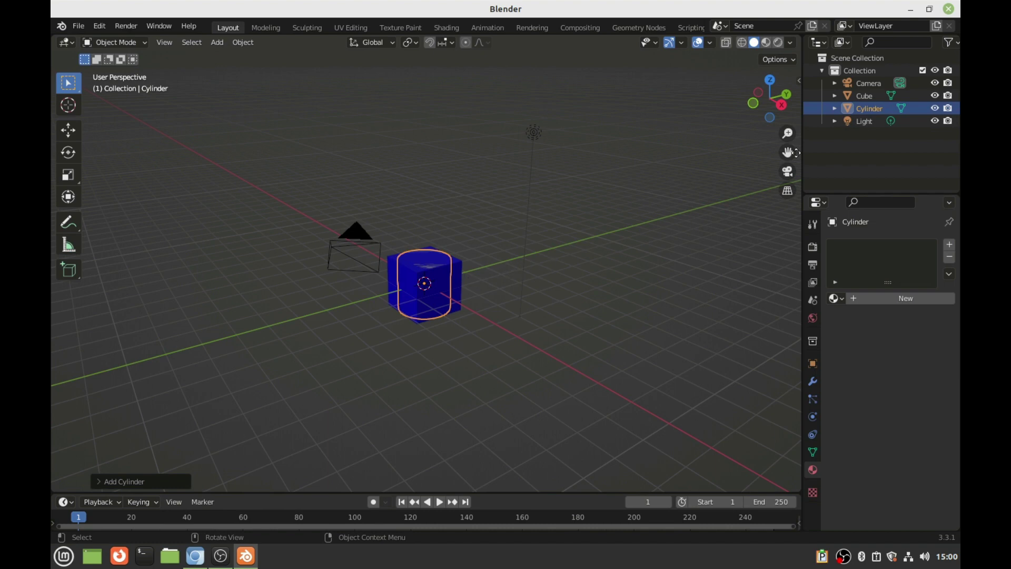
# Set the cube's Y location to 5 m to move it away from the cylinder.
pyautogui.click(871, 100)
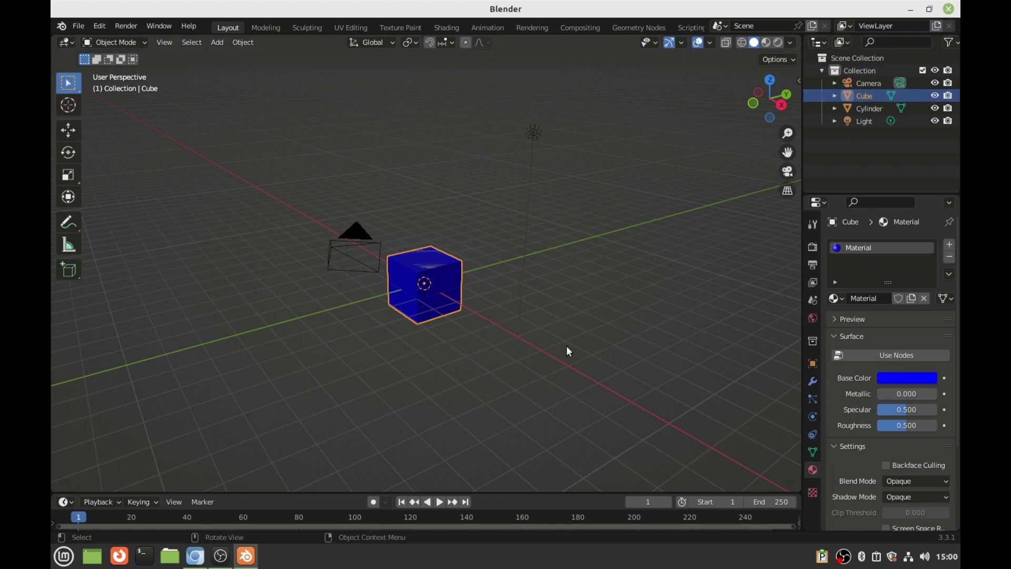
pyautogui.click(812, 364)
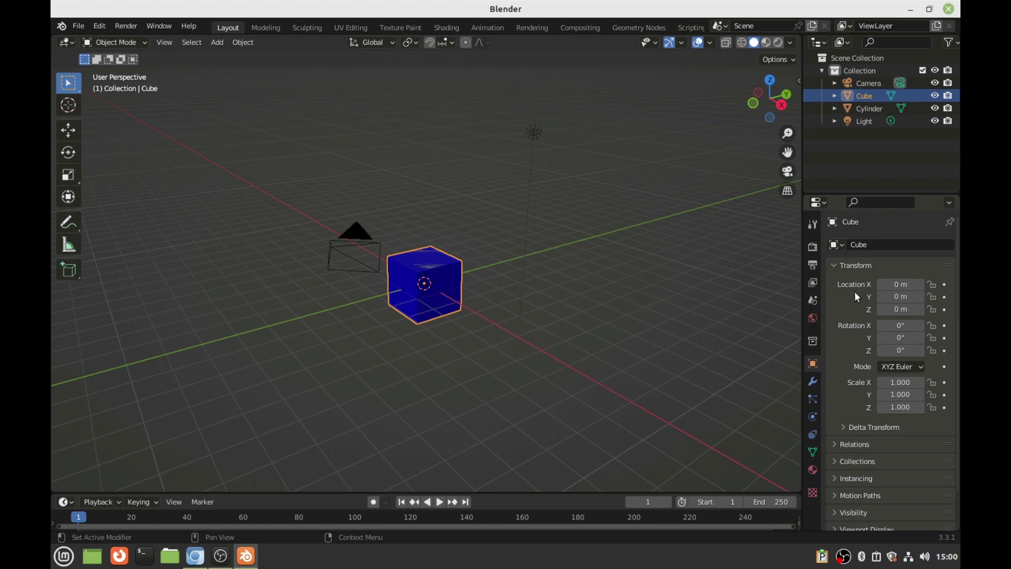
pyautogui.click(899, 297)
pyautogui.write('5')
pyautogui.press('Return')
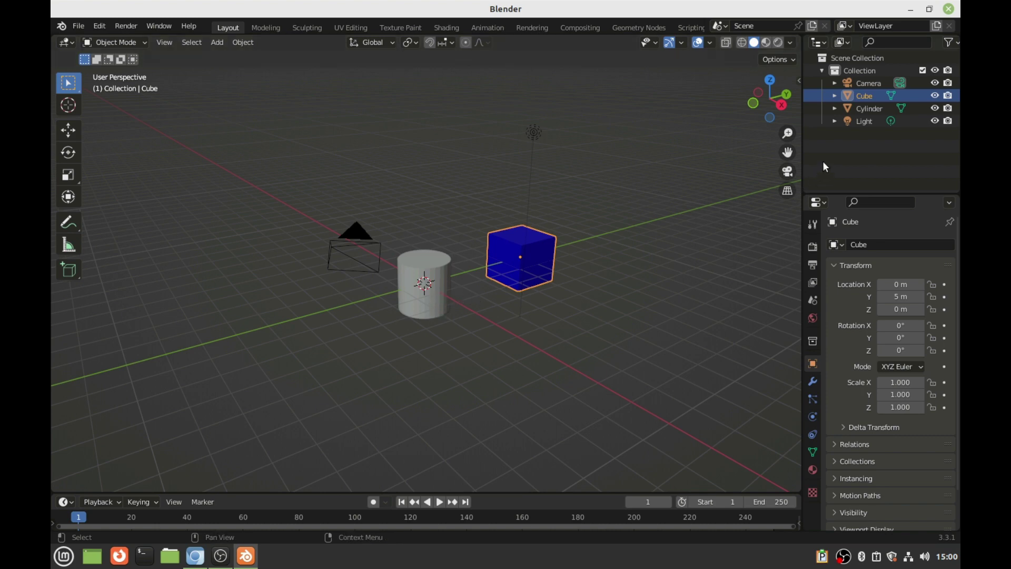
# Create a new material for the cylinder and turn off Use Nodes for it.
pyautogui.click(868, 110)
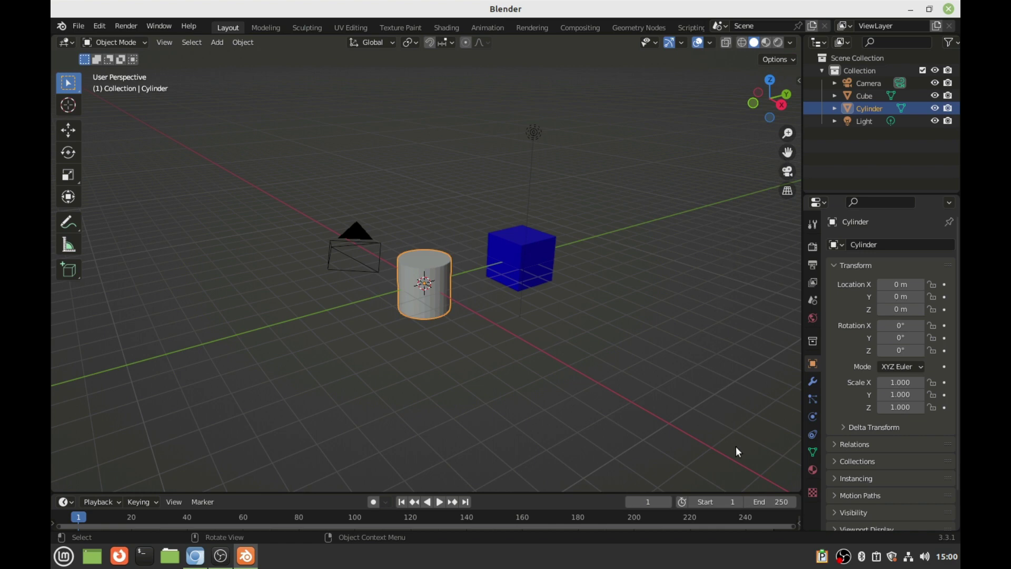
pyautogui.click(812, 470)
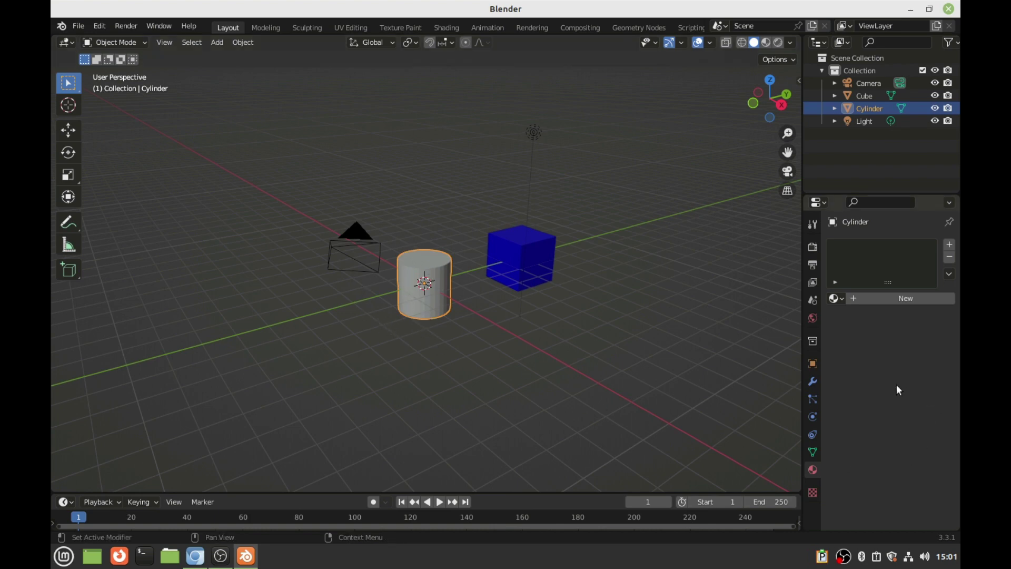
pyautogui.click(903, 299)
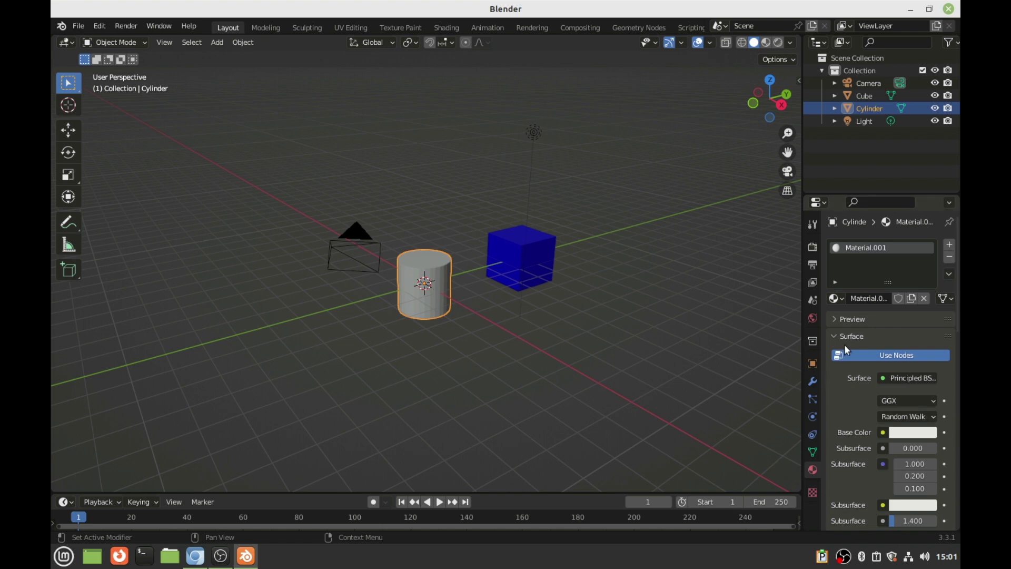
pyautogui.click(910, 357)
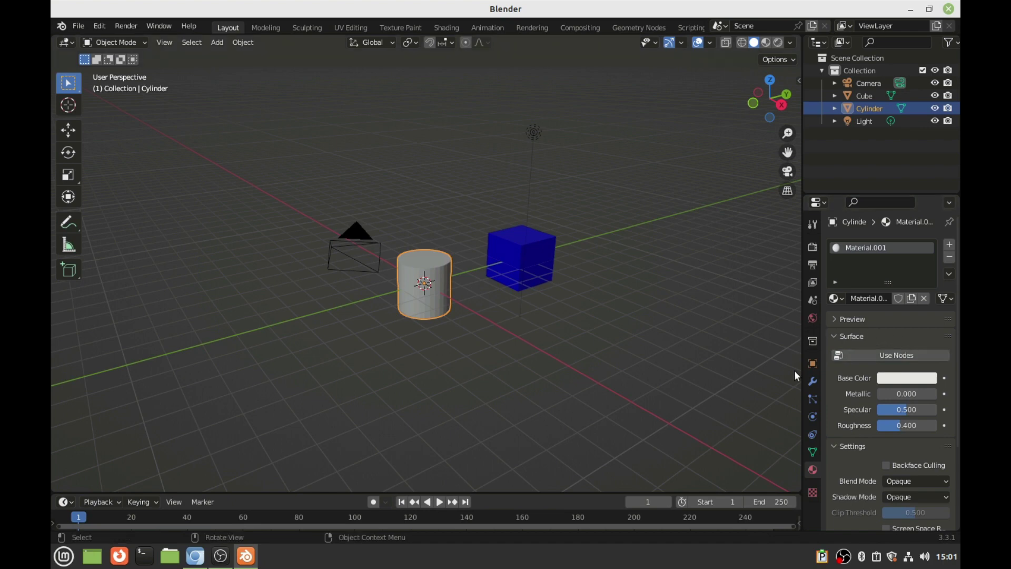
# Set the cylinder material's base colour to green with R 0, G 1 and B 0, and deselect the cylinder.
pyautogui.click(891, 381)
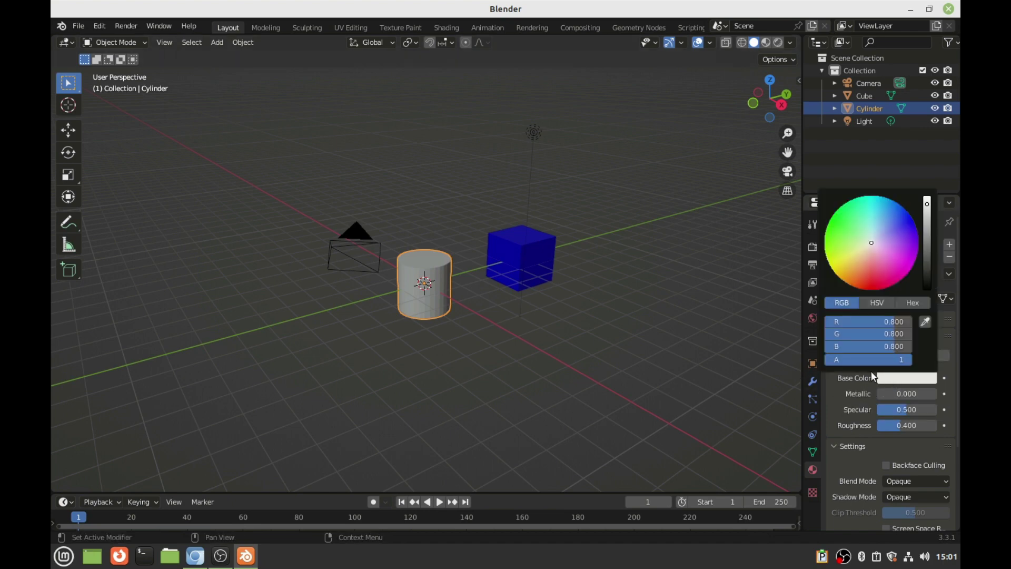
pyautogui.click(861, 339)
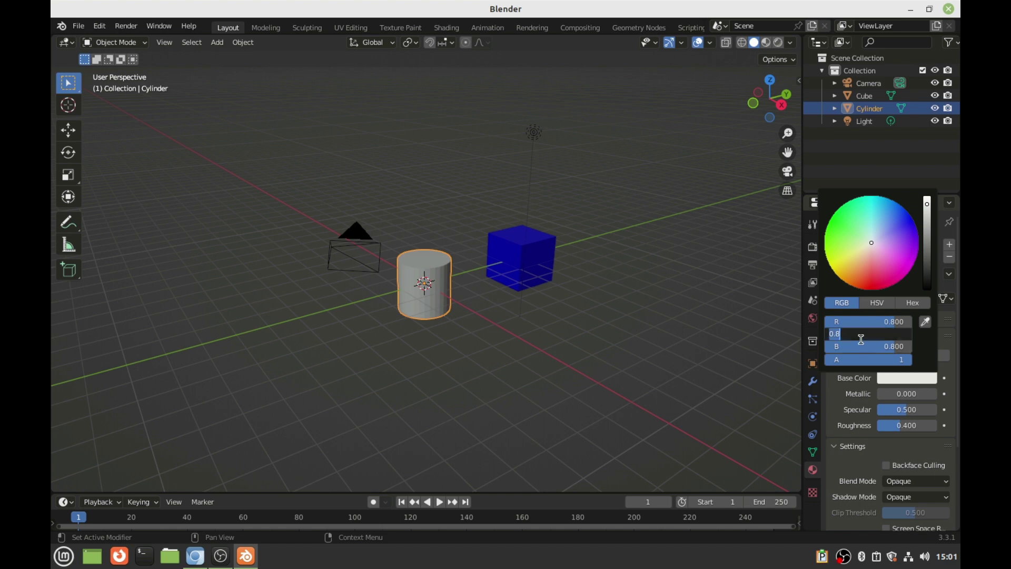
pyautogui.write('1')
pyautogui.press('Return')
pyautogui.click(882, 325)
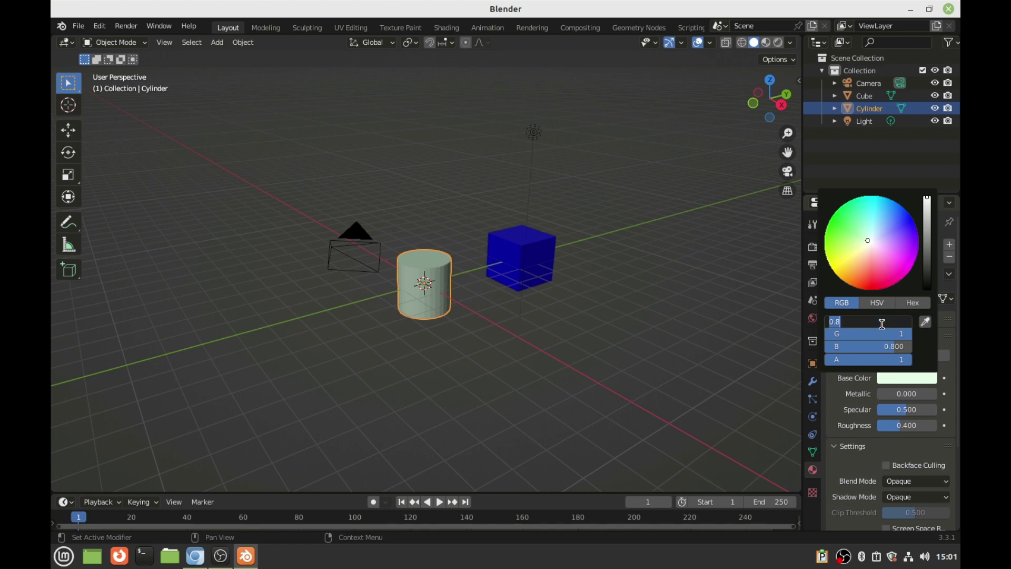
pyautogui.write('0')
pyautogui.press('Return')
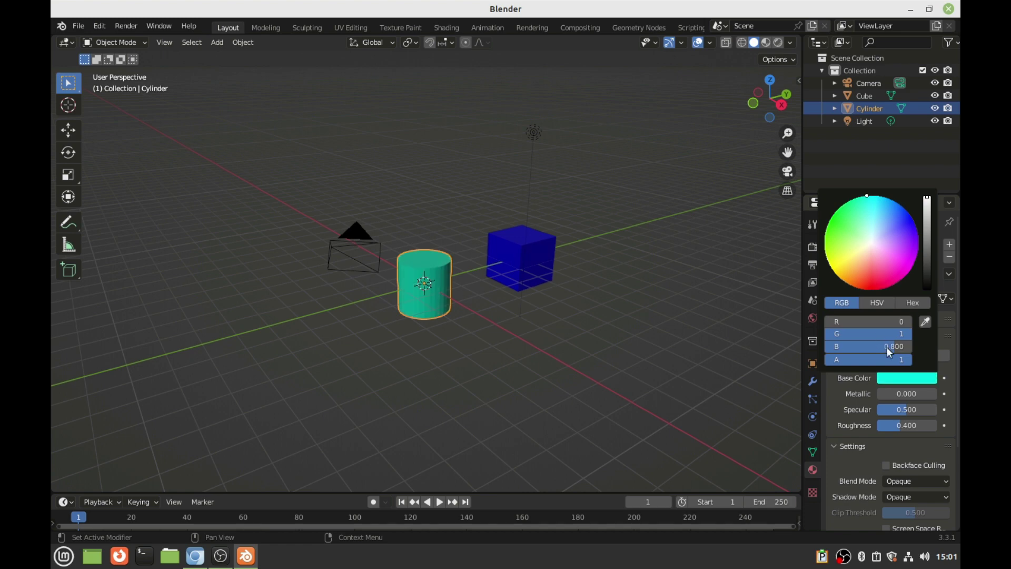
pyautogui.click(887, 347)
pyautogui.write('0')
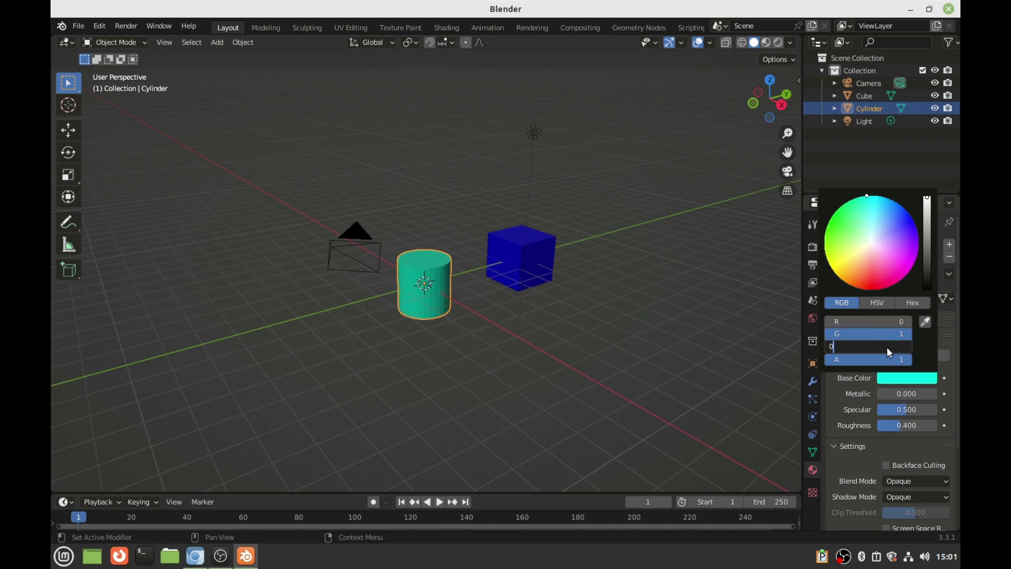
pyautogui.press('Return')
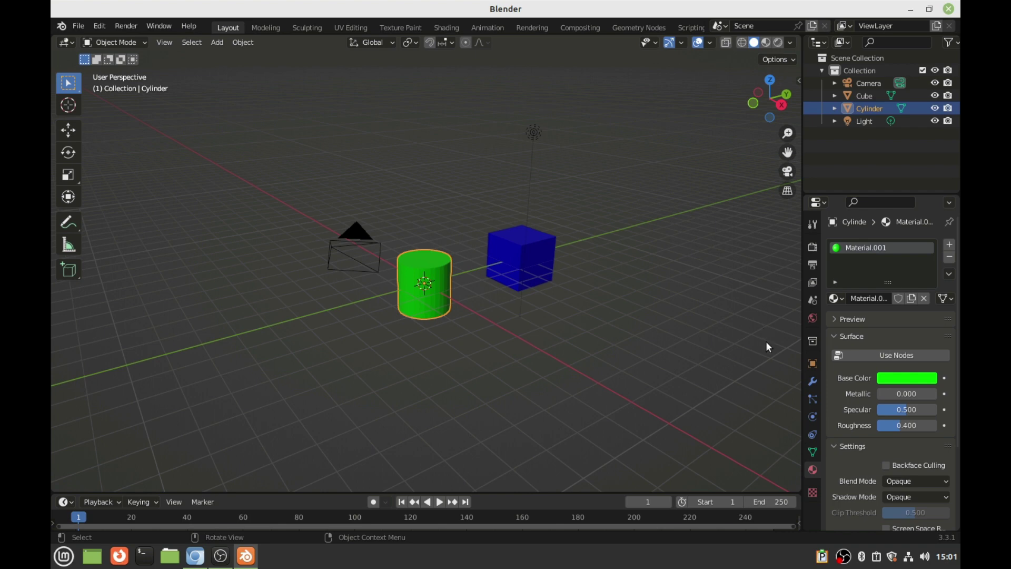
pyautogui.click(571, 320)
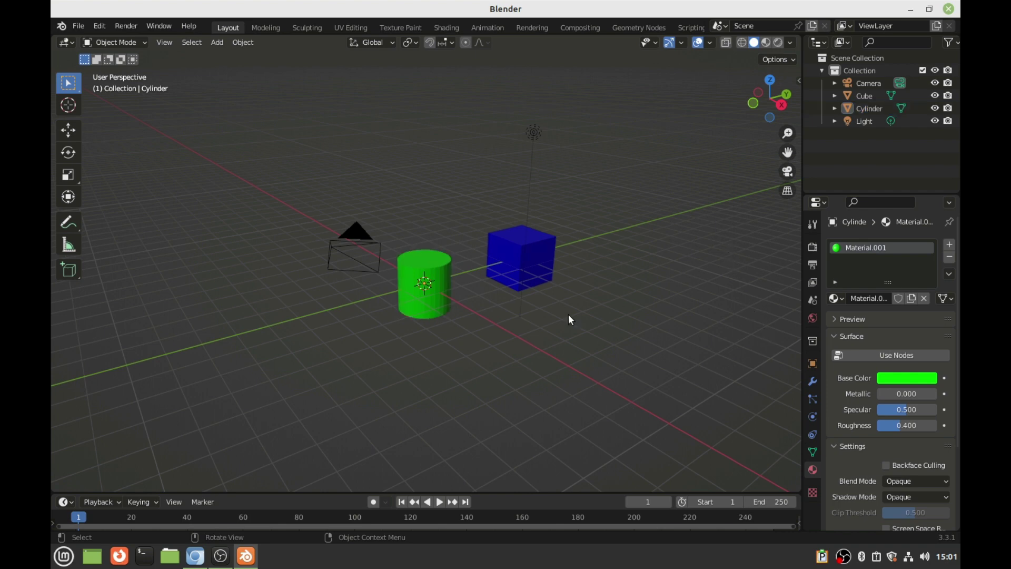